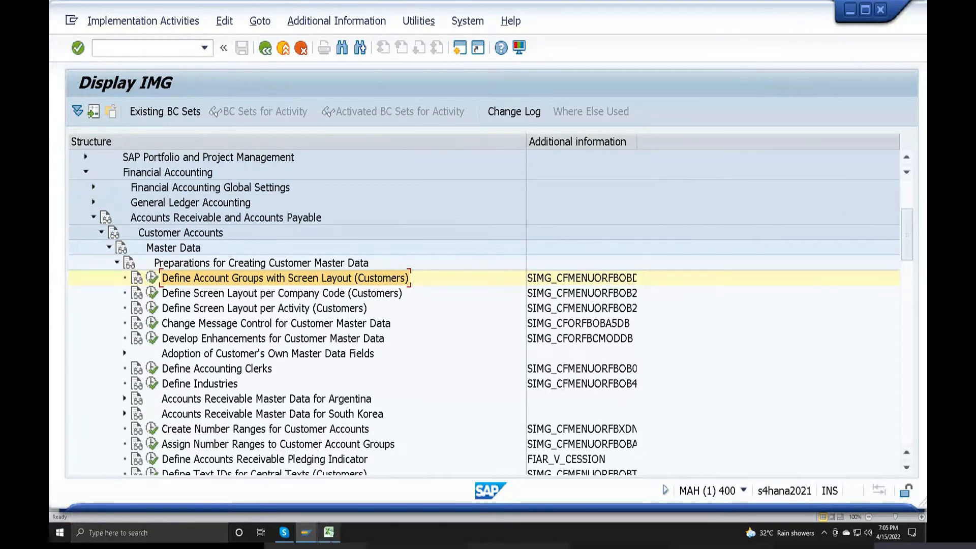
# Step: In the Excel tracking sheet's Define customer groups row, enter transaction code OBD2 in V39 and NO CHANGE in Y39
pyautogui.hotkey('alt', 'Tab')
pyautogui.doubleClick(743, 422)
pyautogui.write('OBD2')
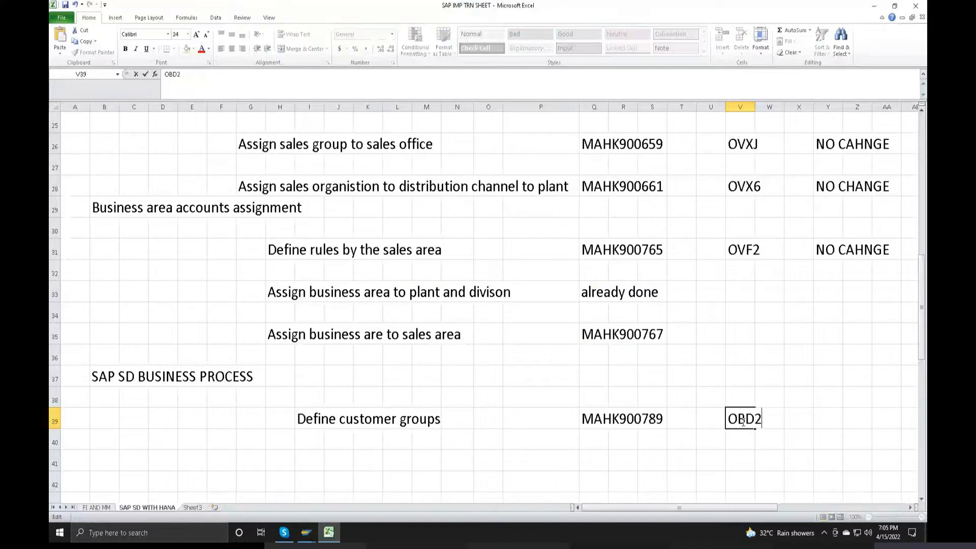
pyautogui.click(830, 419)
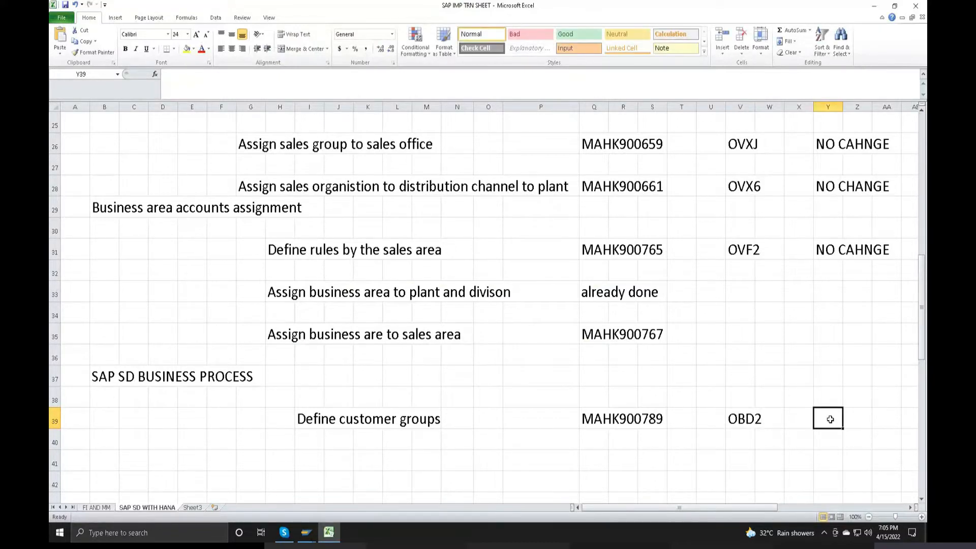
pyautogui.write('NO CHANGE')
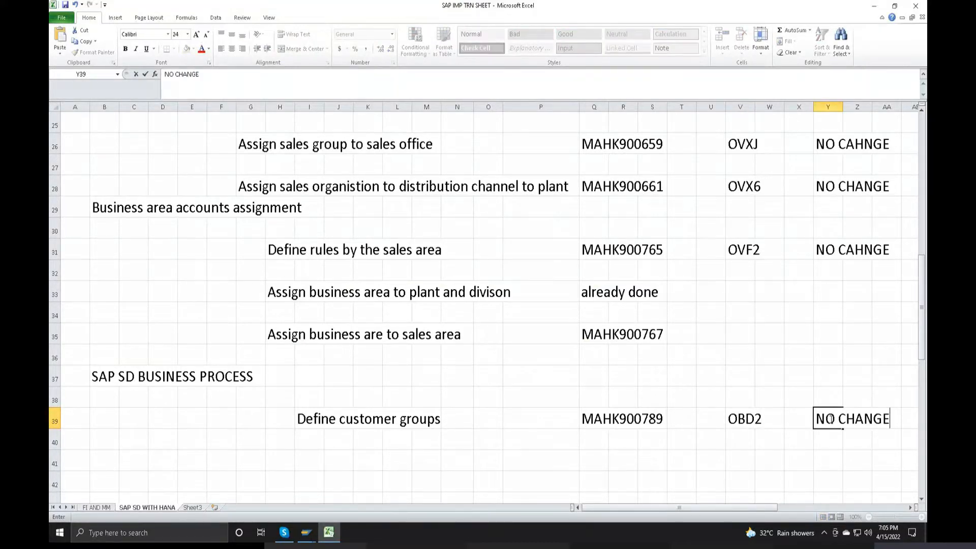
pyautogui.click(315, 454)
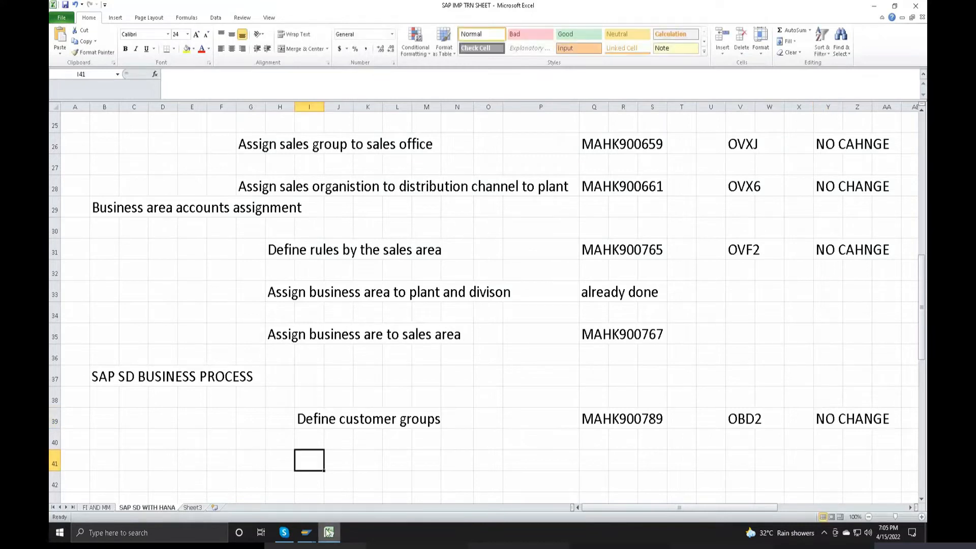
# Step: Switch back to SAP, open Define Account Groups with Screen Layout (Customers) and start a new account group RFC
pyautogui.click(305, 532)
pyautogui.click(151, 278)
pyautogui.moveTo(300, 260); pyautogui.dragTo(52, 235)
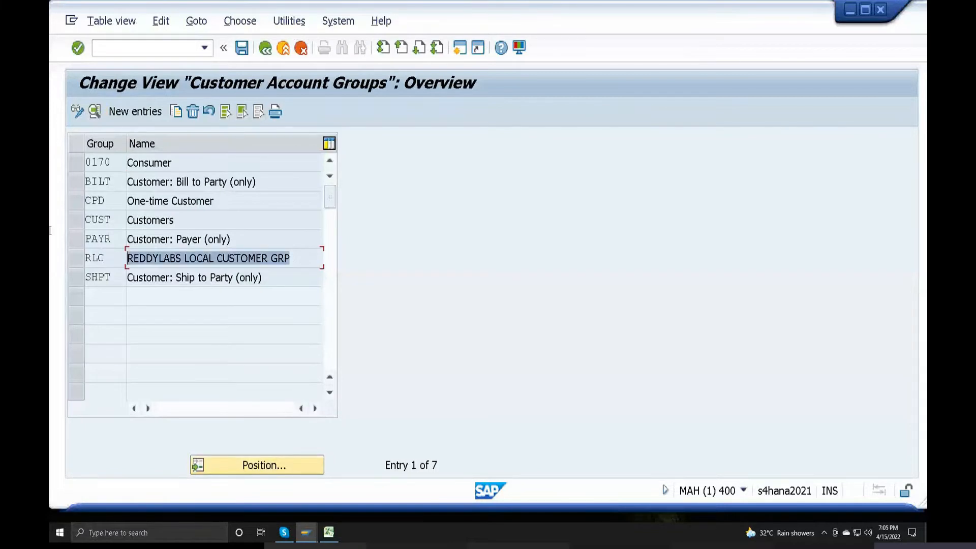
pyautogui.click(127, 111)
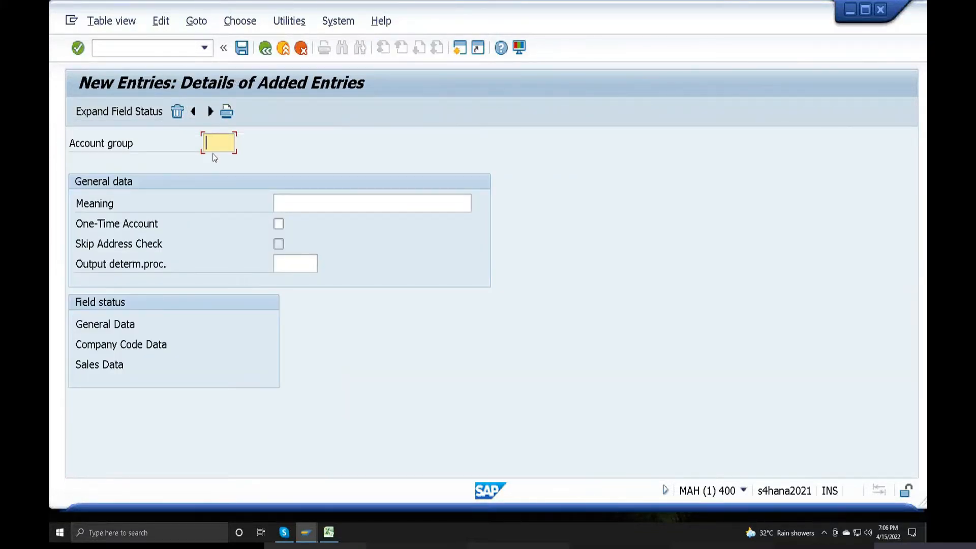
pyautogui.write('RFCR')
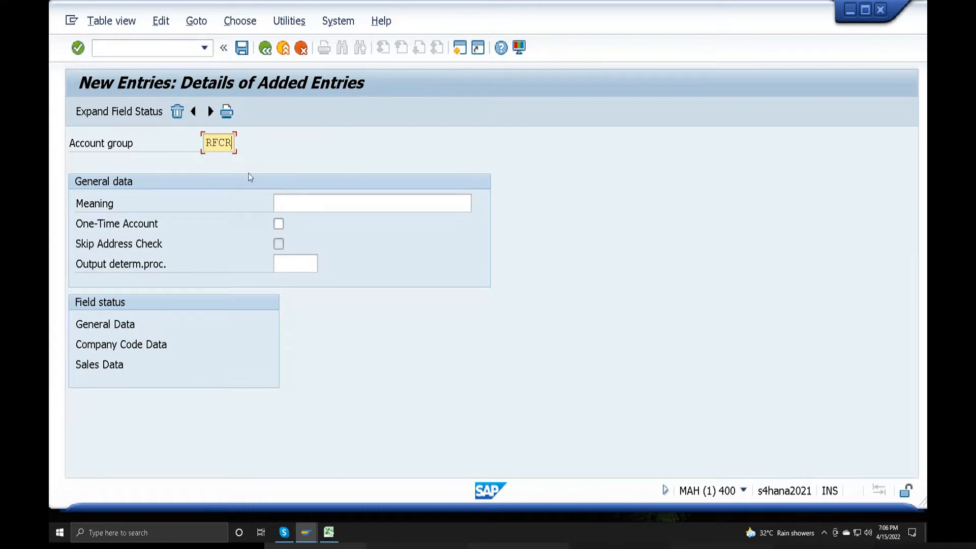
pyautogui.press('BackSpace')
# Step: Set the account group's meaning to REDDYLABS FOREIGN CUSTOMER GRP and save it under customizing request MAHK900789
pyautogui.click(284, 204)
pyautogui.write('R')
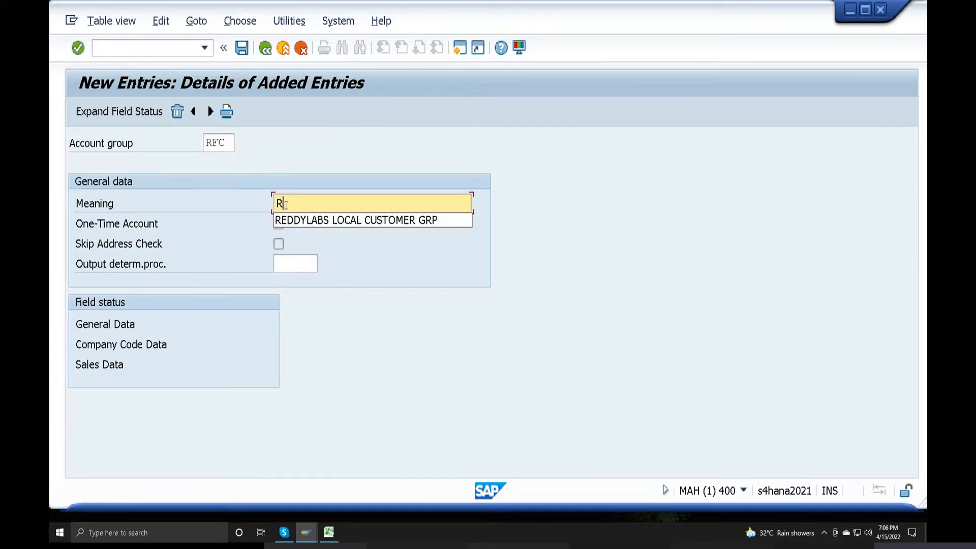
pyautogui.click(330, 220)
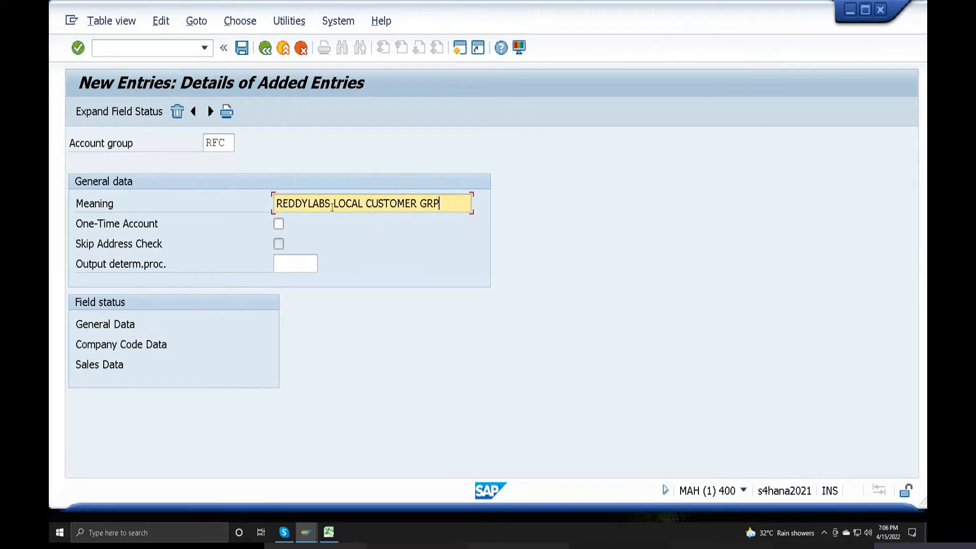
pyautogui.moveTo(363, 204); pyautogui.dragTo(333, 204)
pyautogui.write('FOREIGN')
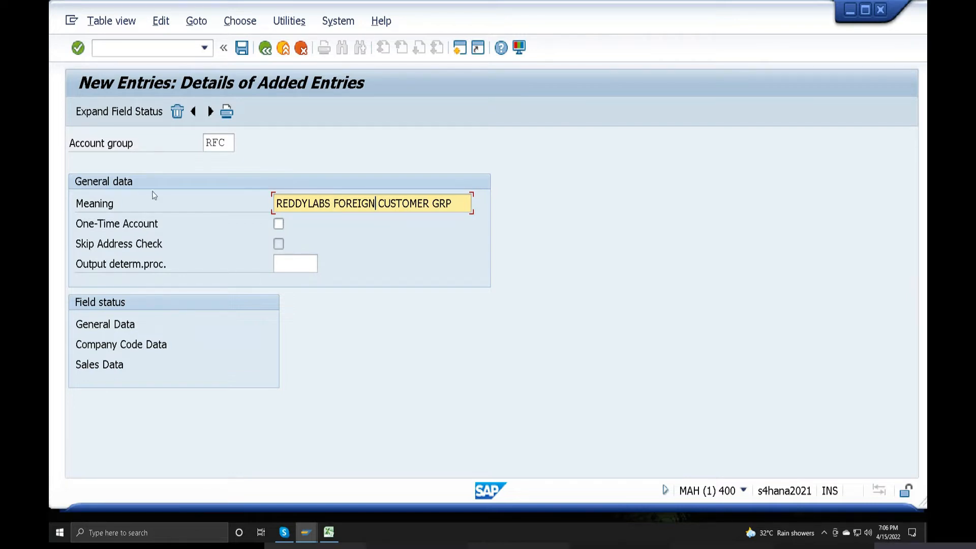
pyautogui.click(242, 48)
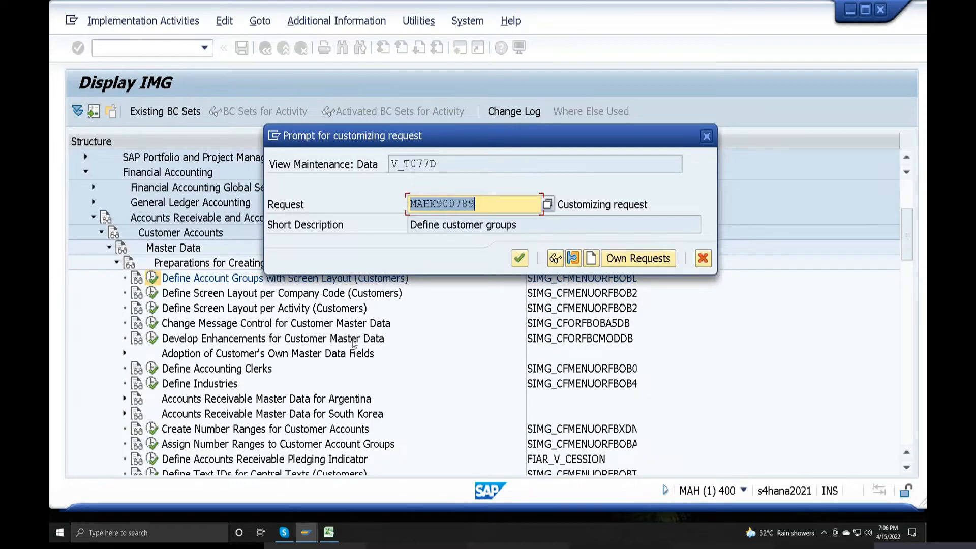
pyautogui.click(522, 258)
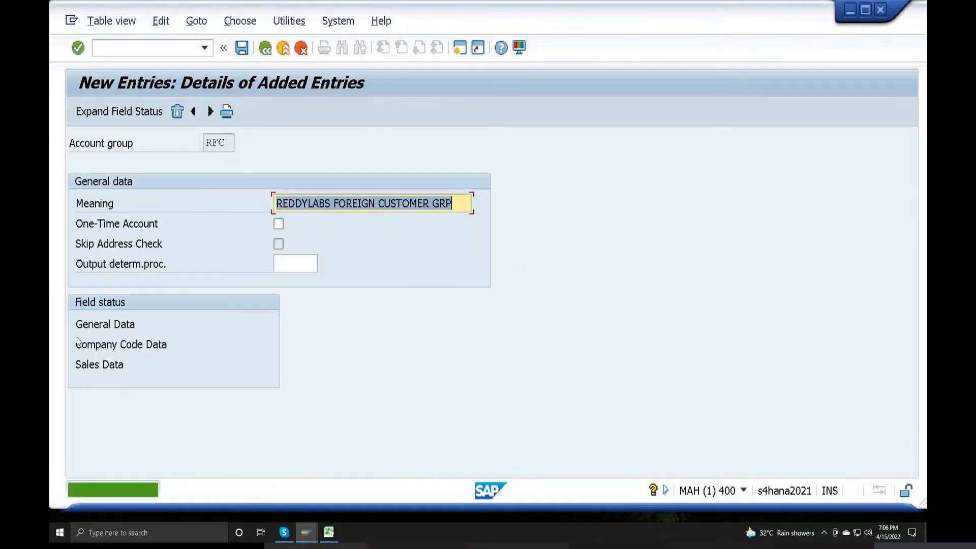
# Step: Examine the Address field status settings in the General Data of account group RFC
pyautogui.doubleClick(113, 326)
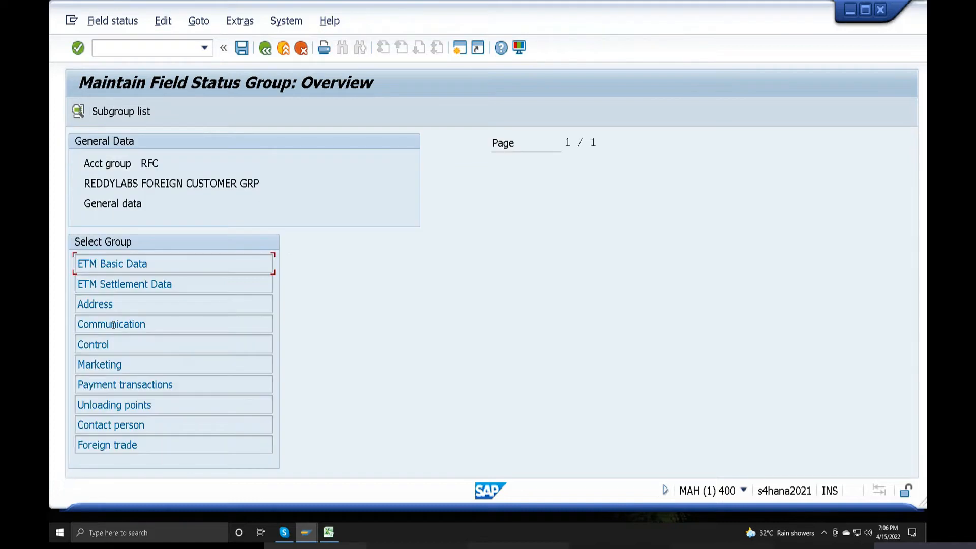
pyautogui.doubleClick(147, 304)
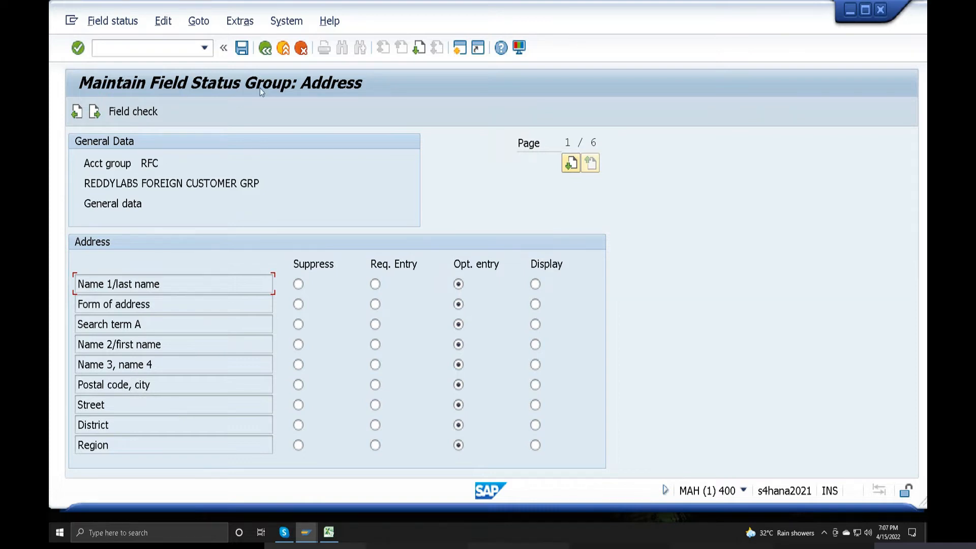
pyautogui.click(267, 49)
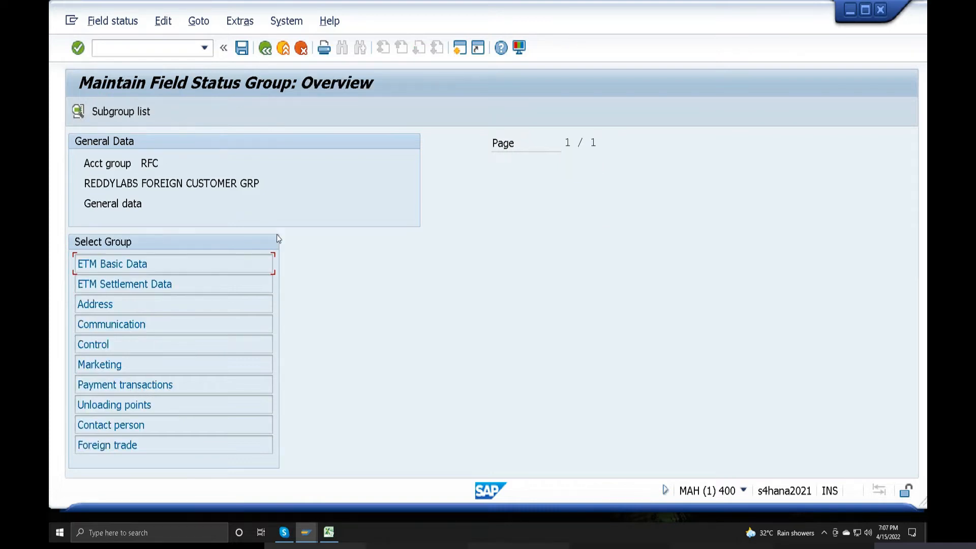
pyautogui.click(270, 49)
# Step: Examine the Payment transactions field status settings in the Company Code Data of account group RFC
pyautogui.click(127, 330)
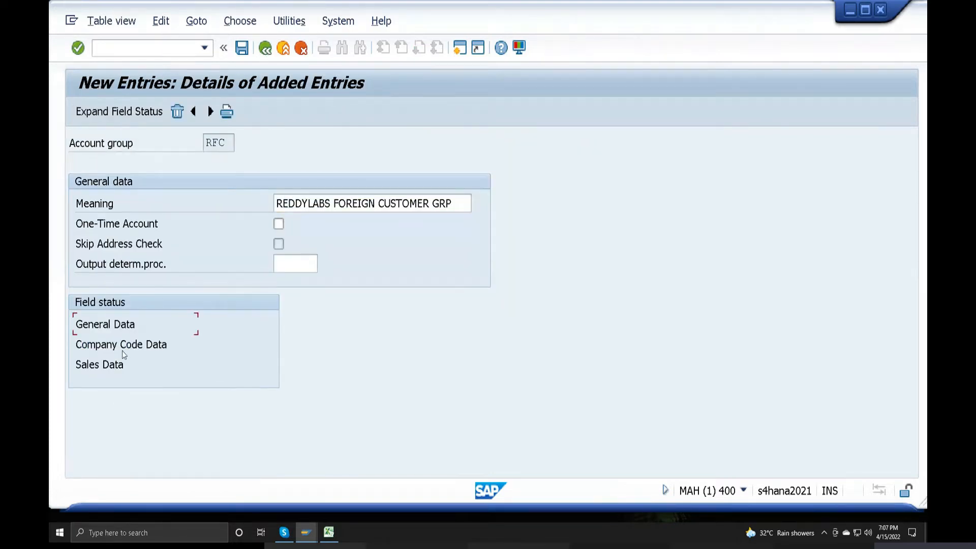
pyautogui.click(124, 349)
pyautogui.press('F2')
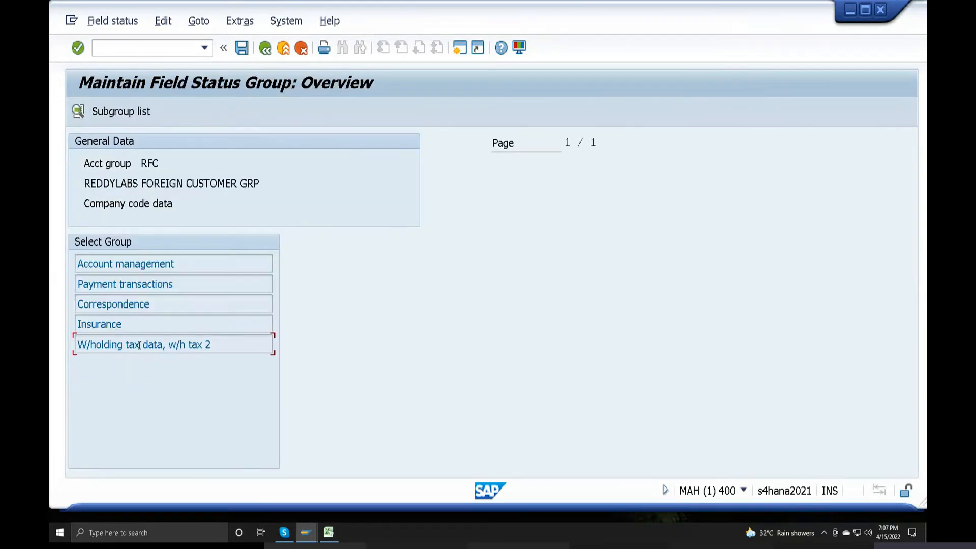
pyautogui.doubleClick(164, 284)
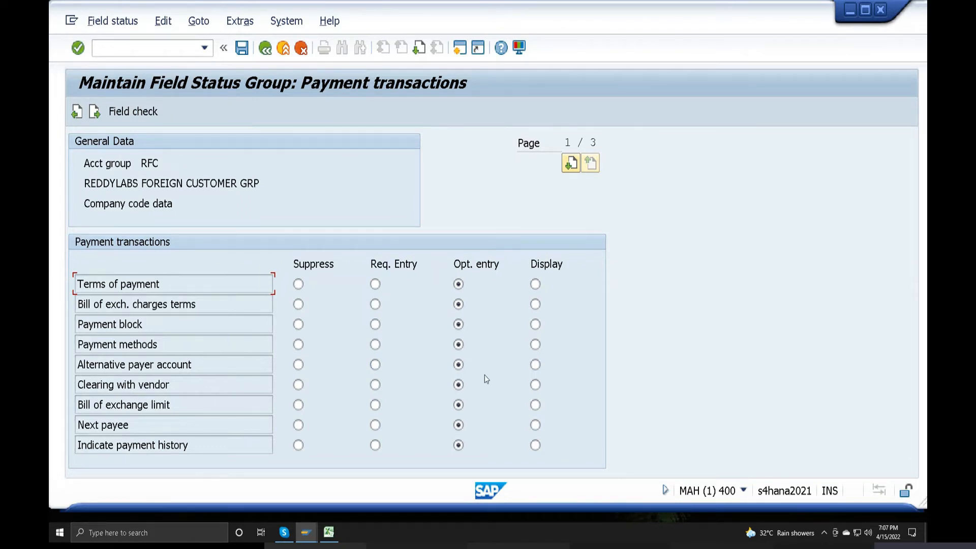
pyautogui.click(285, 533)
pyautogui.click(286, 533)
pyautogui.click(265, 47)
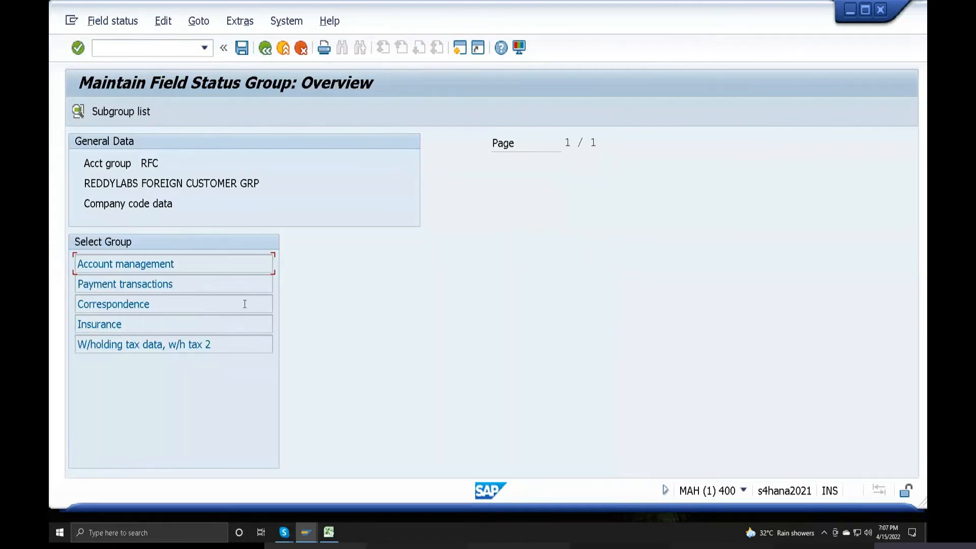
pyautogui.click(265, 47)
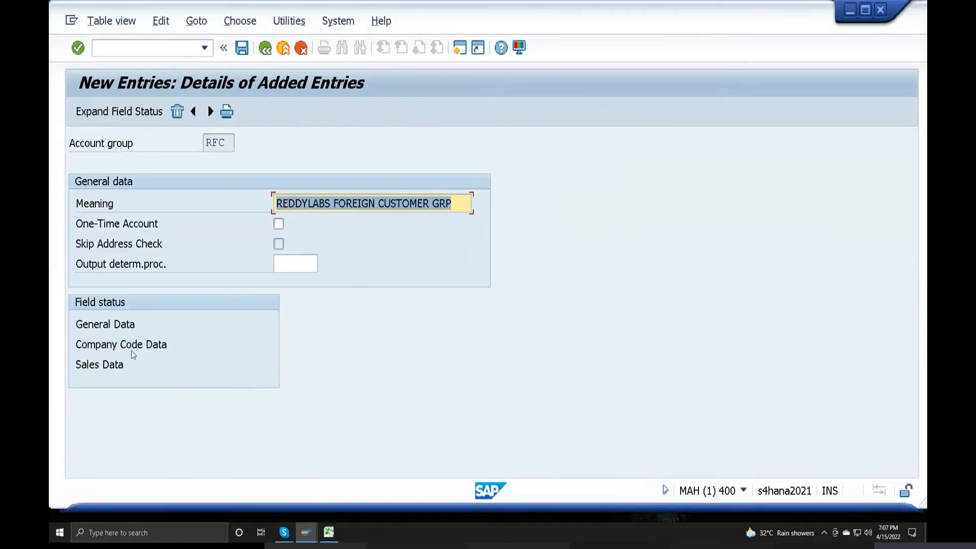
# Step: Try required entry for ETM Settlement Data in RFC's General Data field status and return it to optional entry
pyautogui.doubleClick(195, 320)
pyautogui.doubleClick(150, 284)
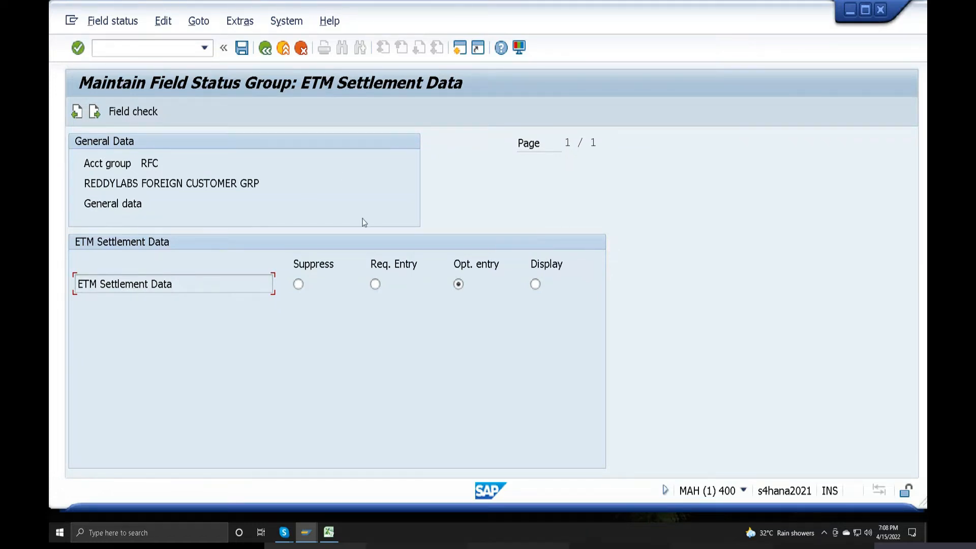
pyautogui.click(375, 284)
pyautogui.click(458, 286)
pyautogui.click(263, 48)
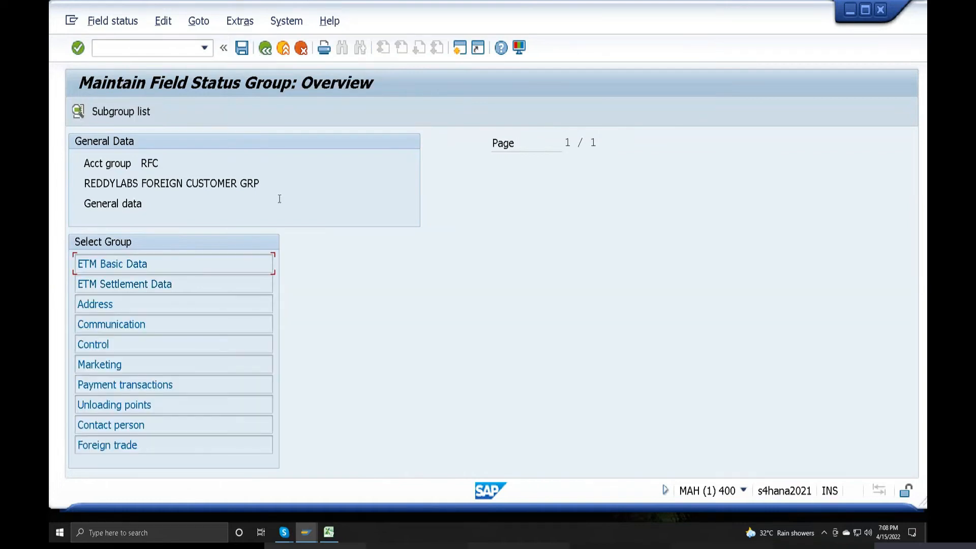
pyautogui.click(265, 49)
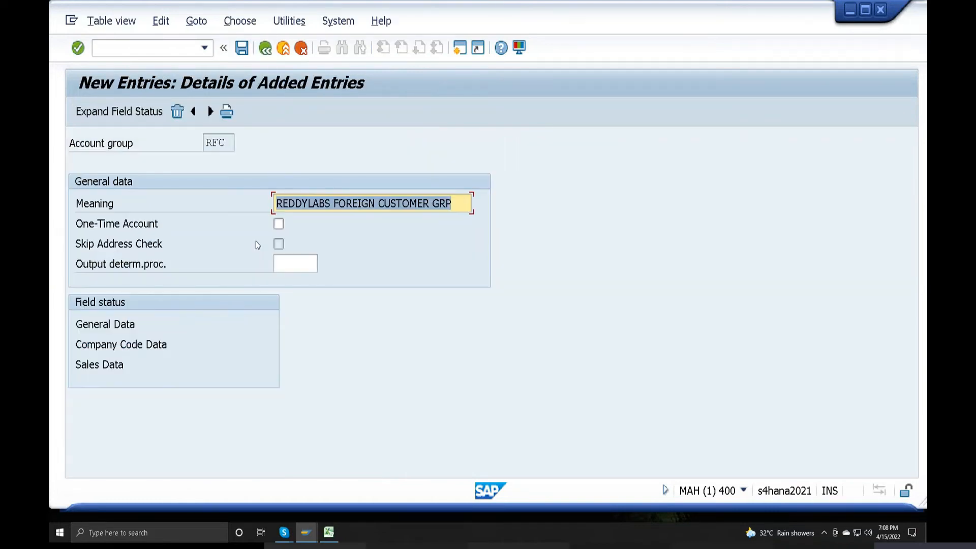
# Step: Open the customer number range intervals for editing through the Create Number Ranges for Customer Accounts activity
pyautogui.click(266, 48)
pyautogui.click(265, 48)
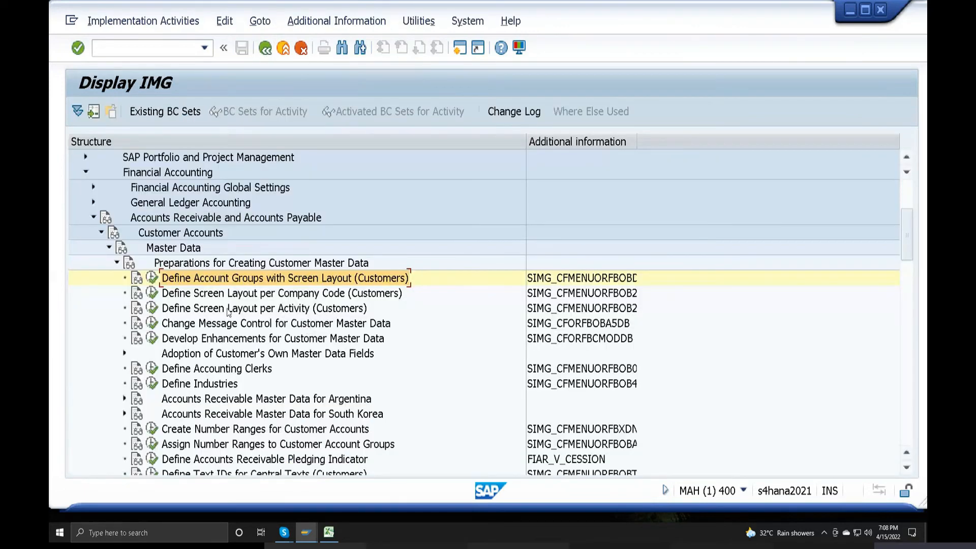
pyautogui.click(189, 434)
pyautogui.scroll(-2, 189, 435)
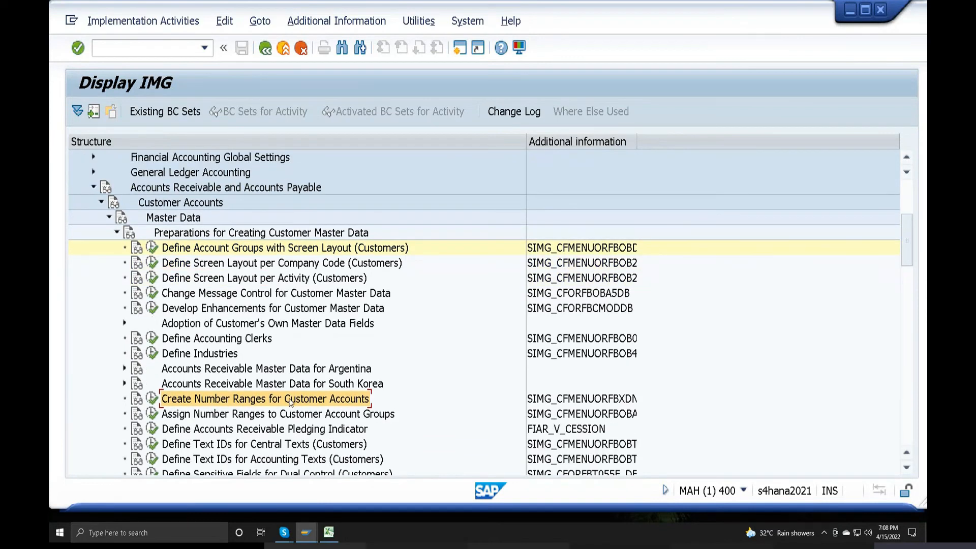
pyautogui.click(151, 398)
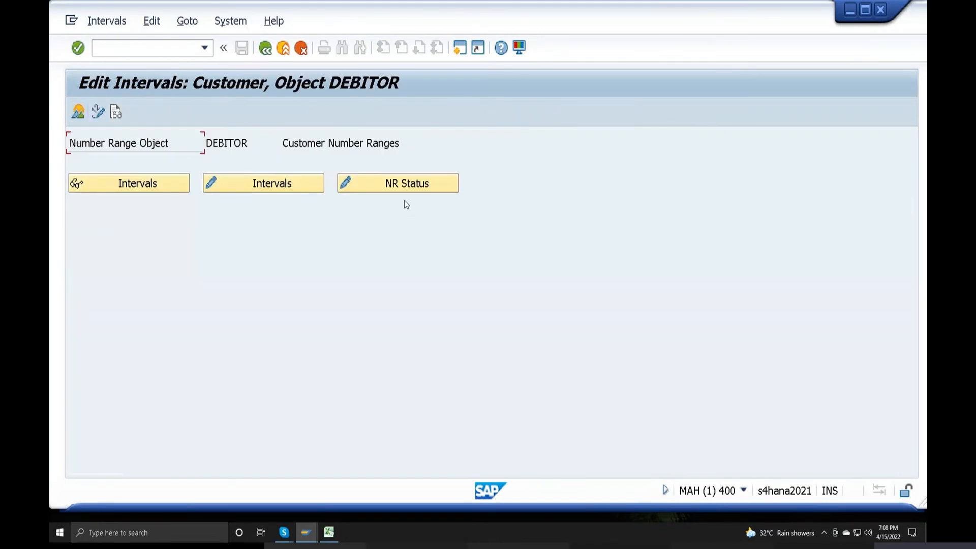
pyautogui.click(300, 184)
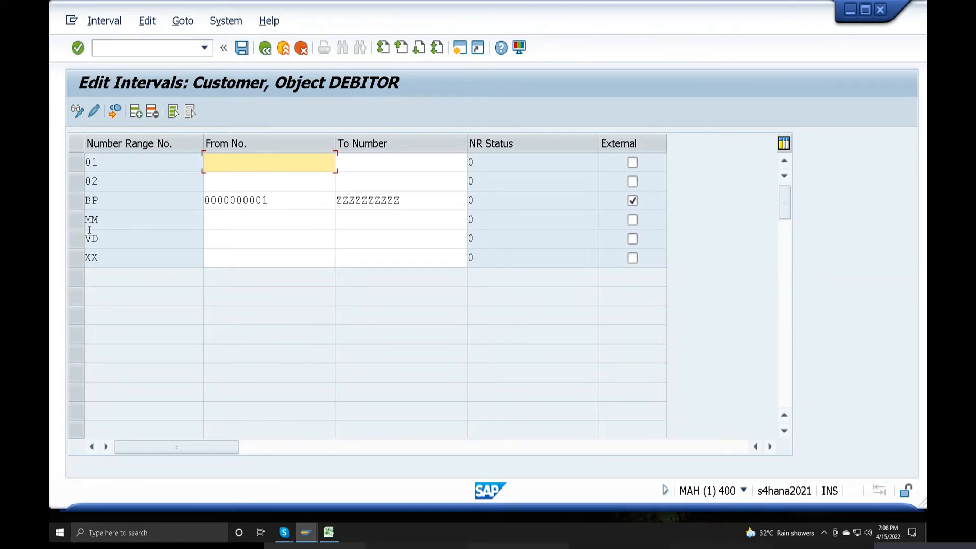
# Step: Delete the customer number range intervals 01, 02, MM, VD and XX, and save the change
pyautogui.moveTo(77, 163); pyautogui.dragTo(76, 181)
pyautogui.click(72, 219)
pyautogui.click(73, 242)
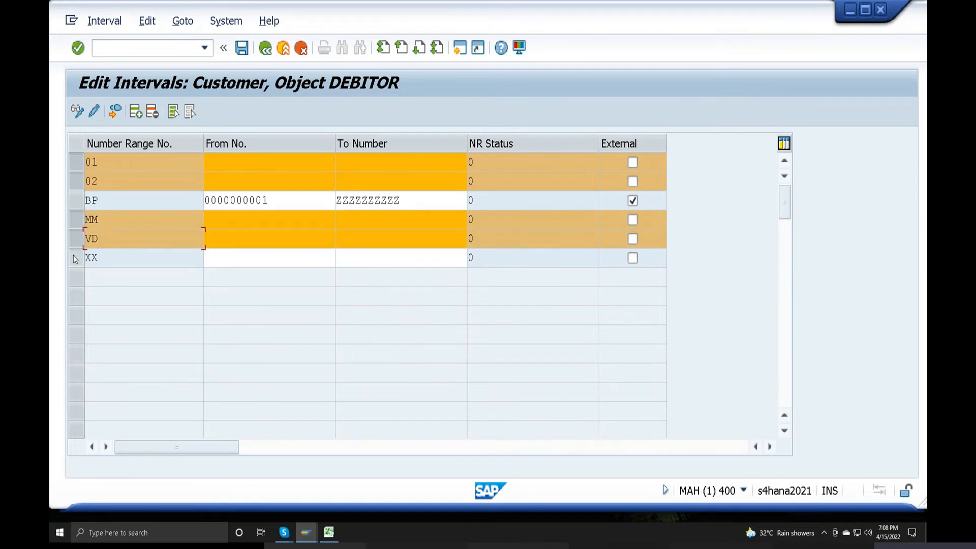
pyautogui.click(75, 258)
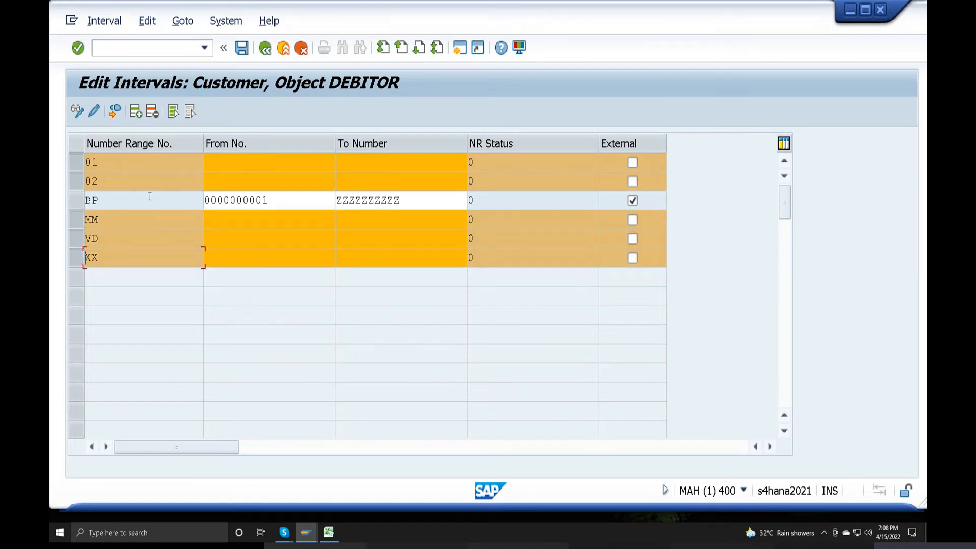
pyautogui.click(152, 112)
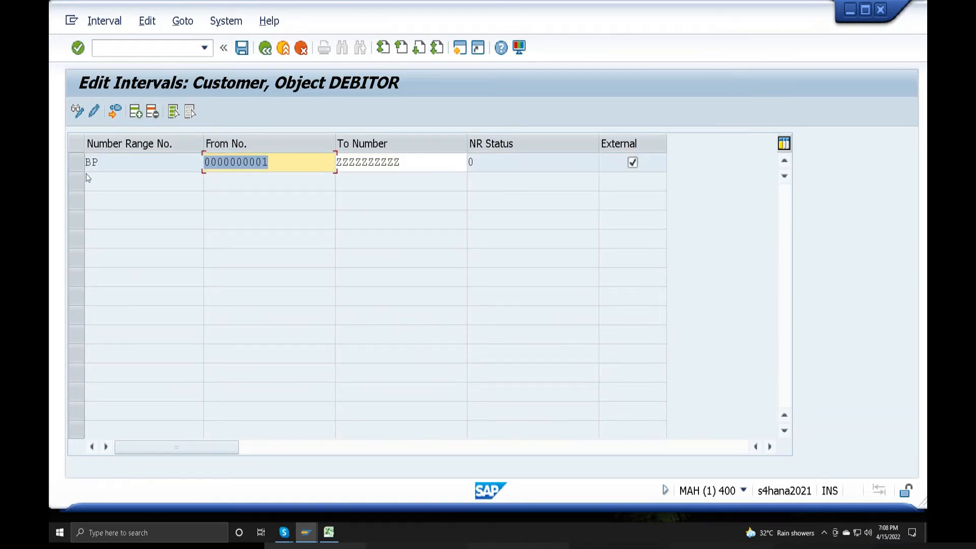
pyautogui.click(242, 48)
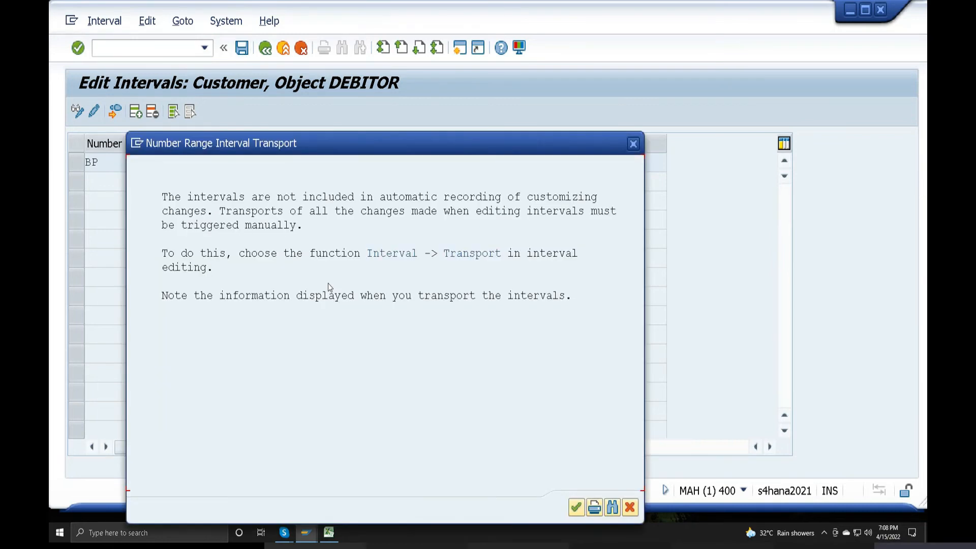
pyautogui.click(575, 508)
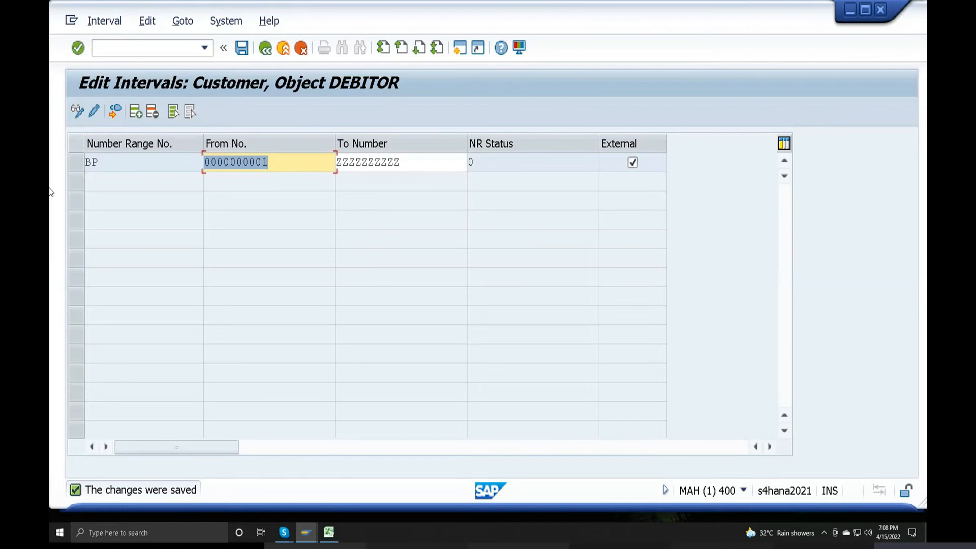
# Step: Insert two new customer number range intervals numbered 01 and 02
pyautogui.click(135, 112)
pyautogui.click(136, 112)
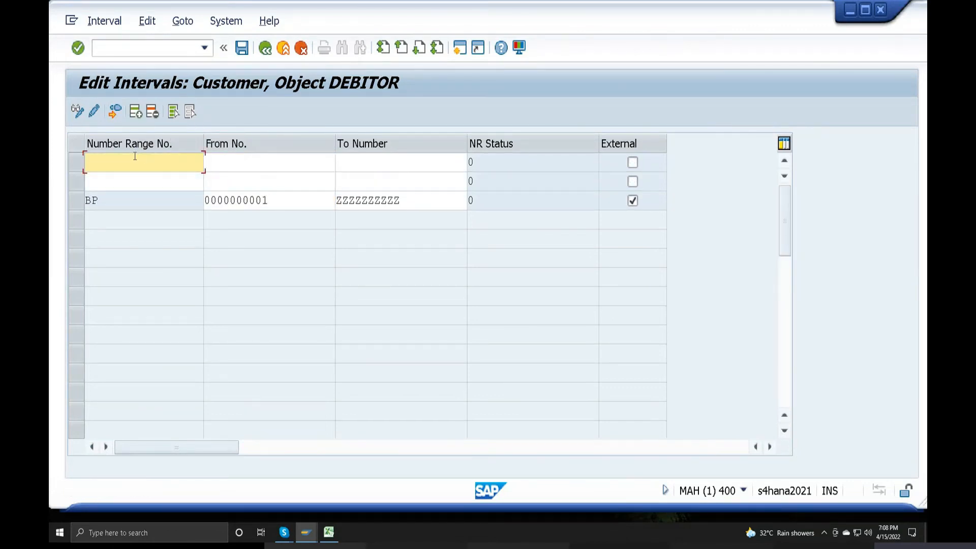
pyautogui.write('01')
pyautogui.click(124, 180)
pyautogui.write('2')
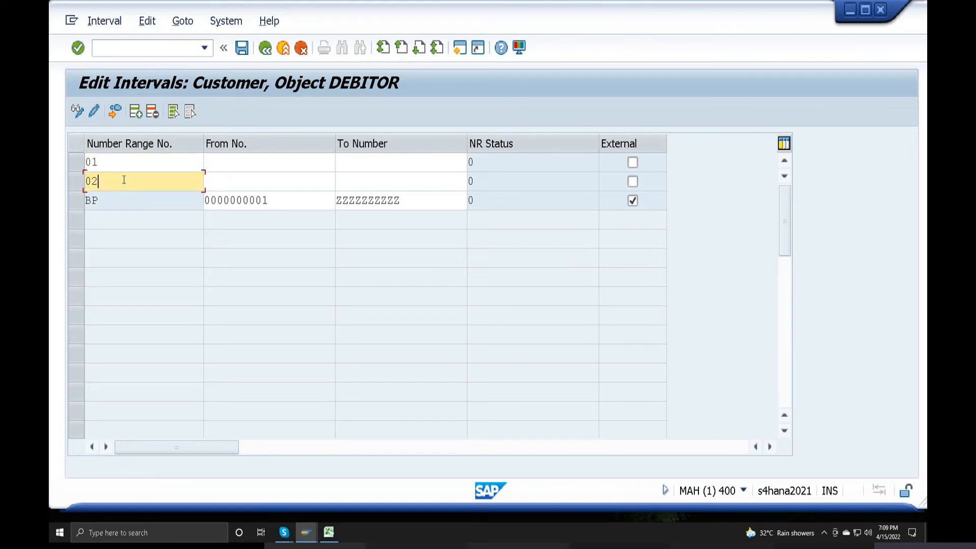
# Step: Set interval 01 to run from 1 to 100 and interval 02 from 101 to 200, and try to save
pyautogui.click(243, 163)
pyautogui.write('1')
pyautogui.click(349, 164)
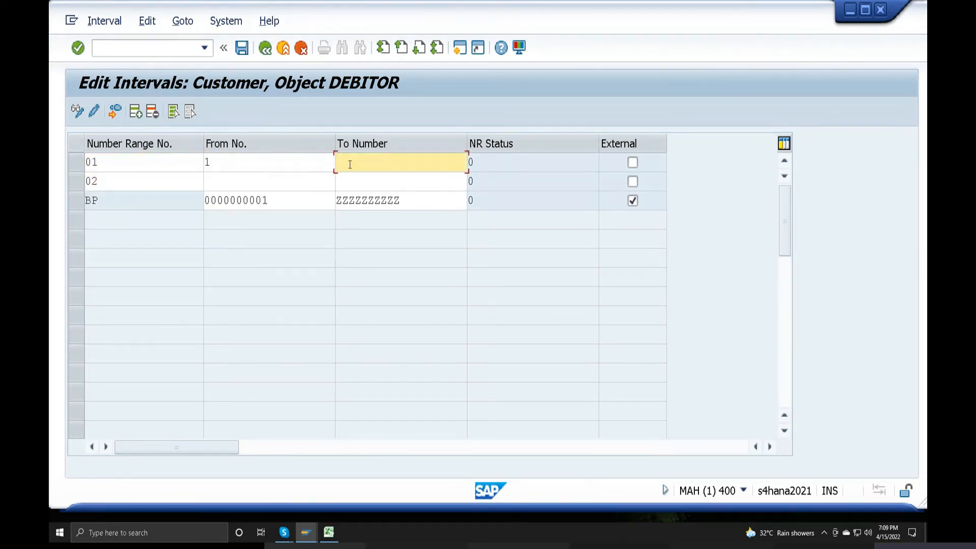
pyautogui.write('100')
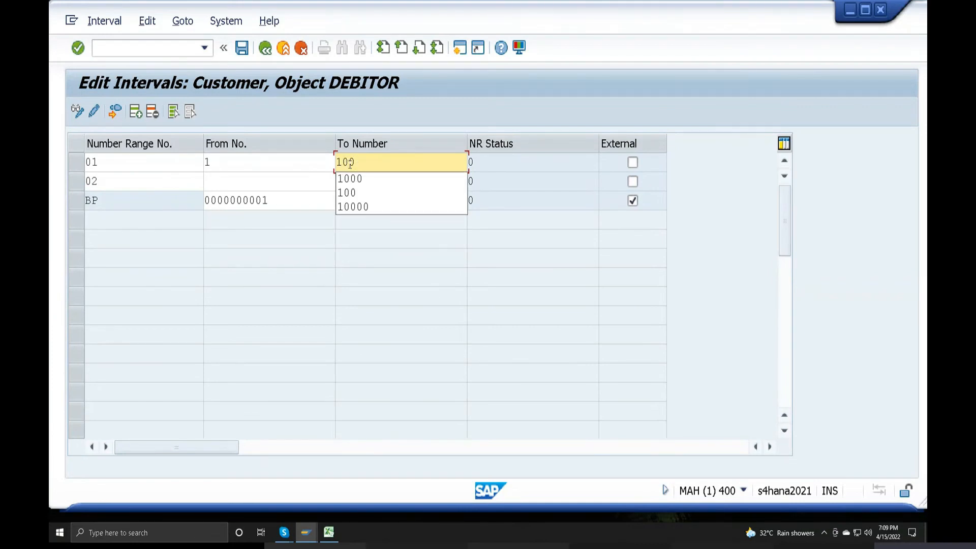
pyautogui.click(258, 182)
pyautogui.write('101')
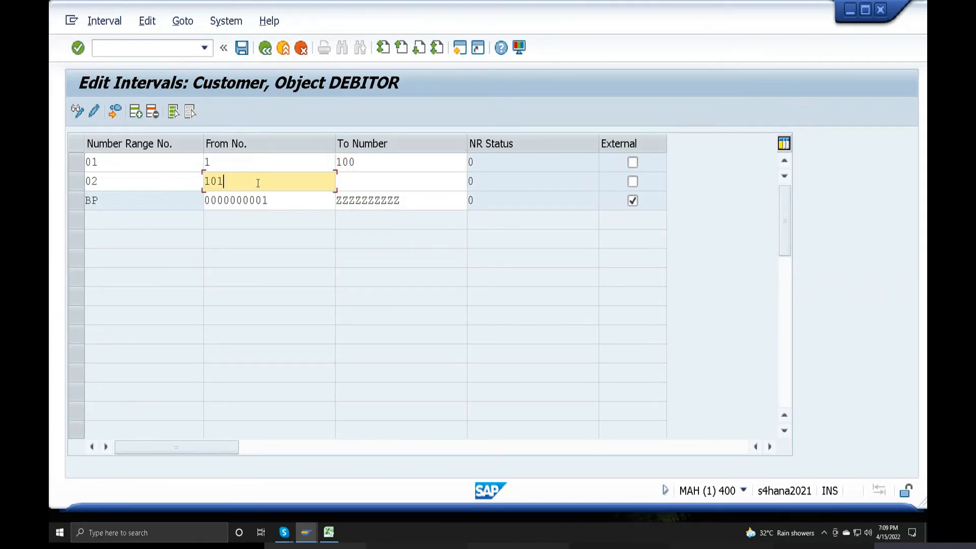
pyautogui.click(370, 185)
pyautogui.write('2')
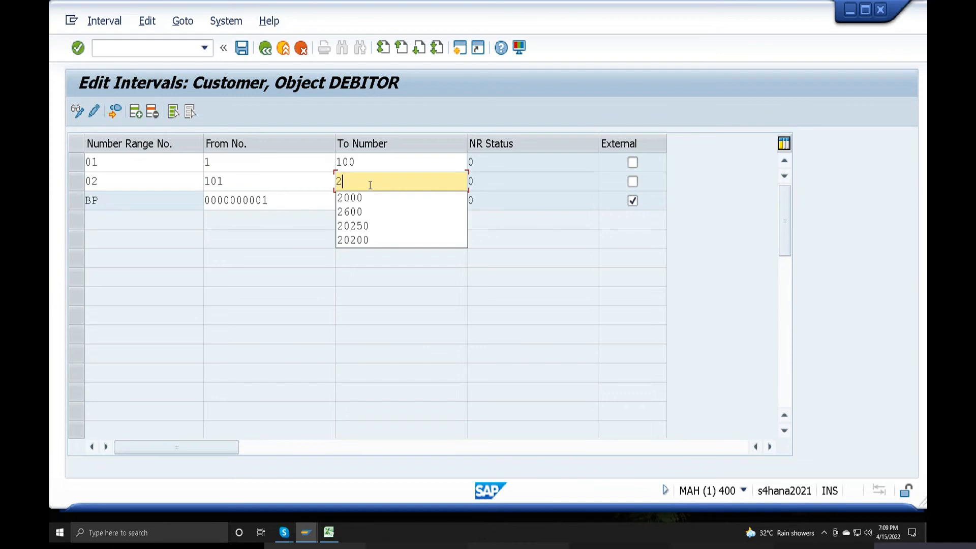
pyautogui.write('00')
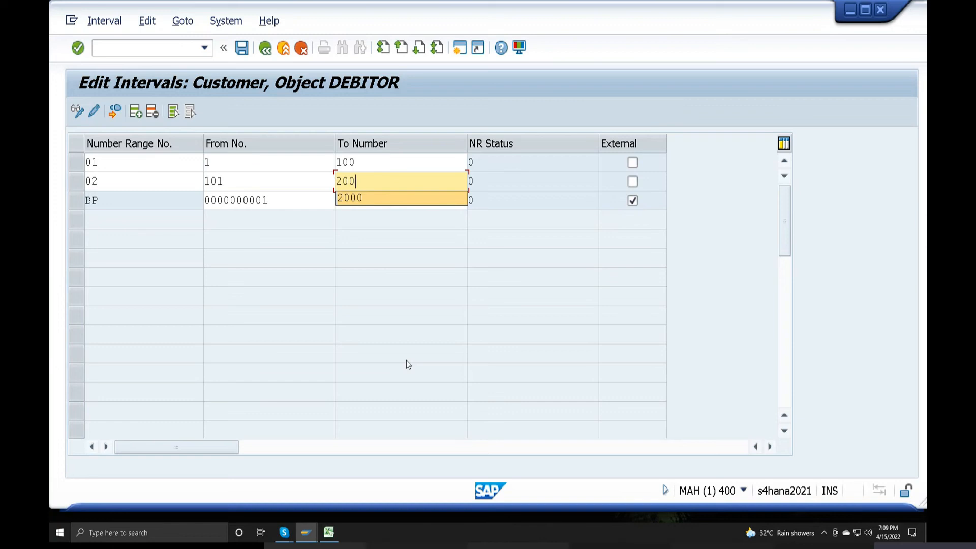
pyautogui.click(242, 48)
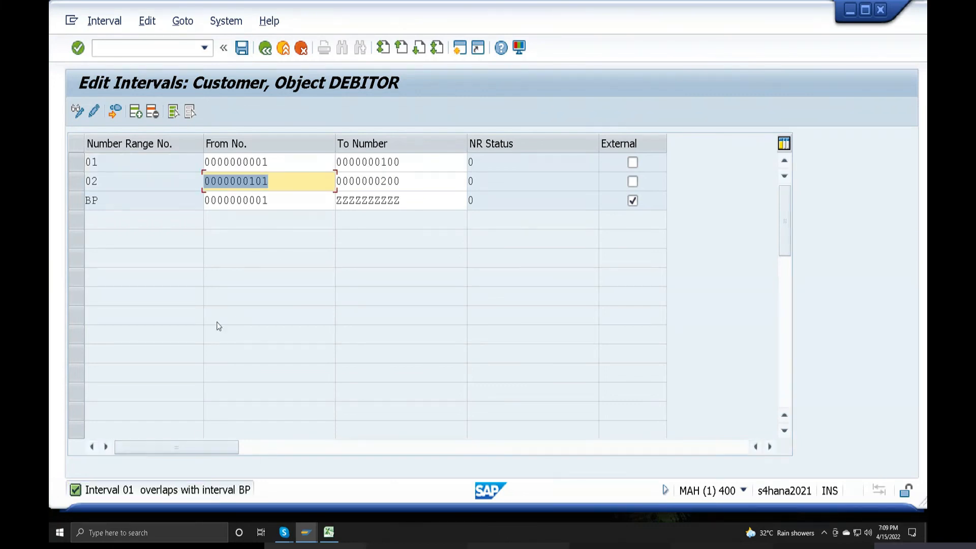
# Step: Delete the customer number range interval BP and save the remaining intervals
pyautogui.click(90, 202)
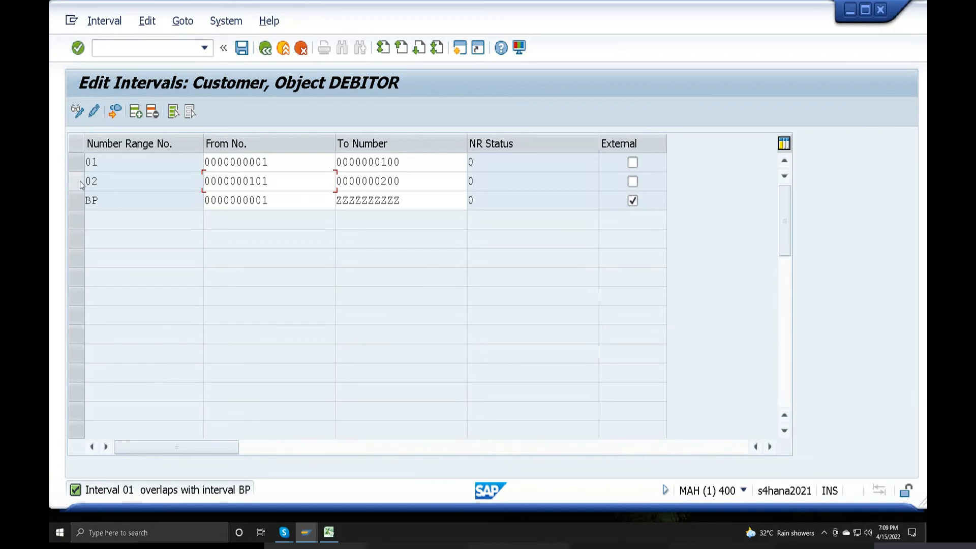
pyautogui.click(77, 201)
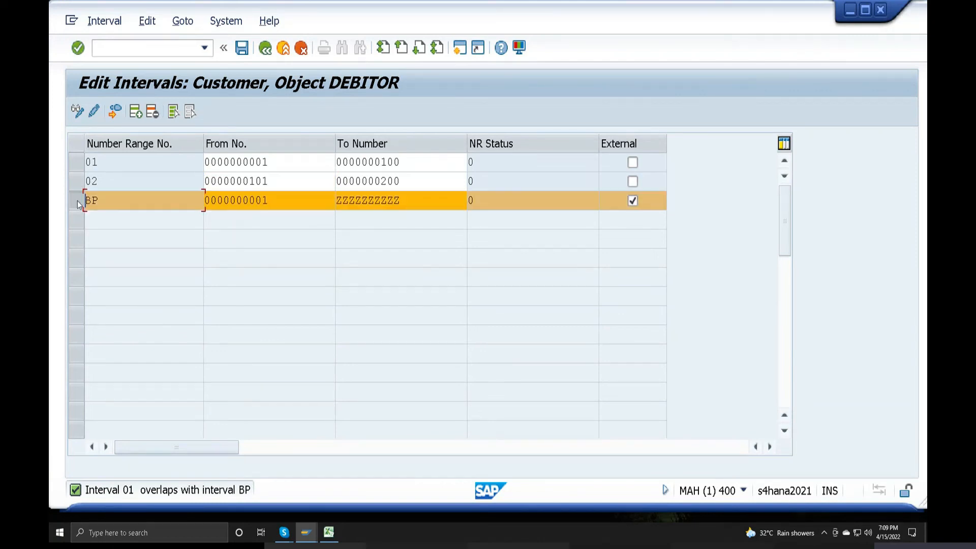
pyautogui.click(152, 112)
pyautogui.click(241, 47)
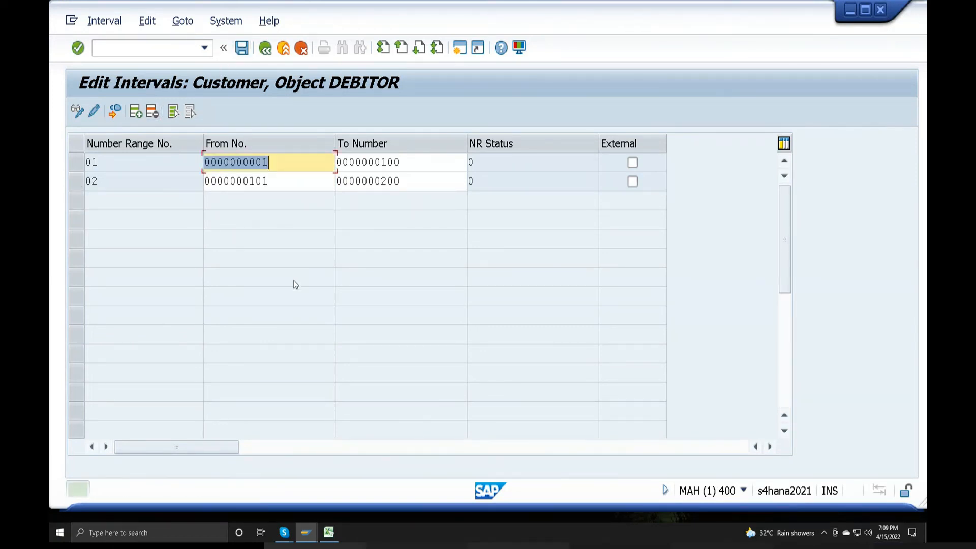
pyautogui.click(244, 45)
pyautogui.moveTo(287, 538)
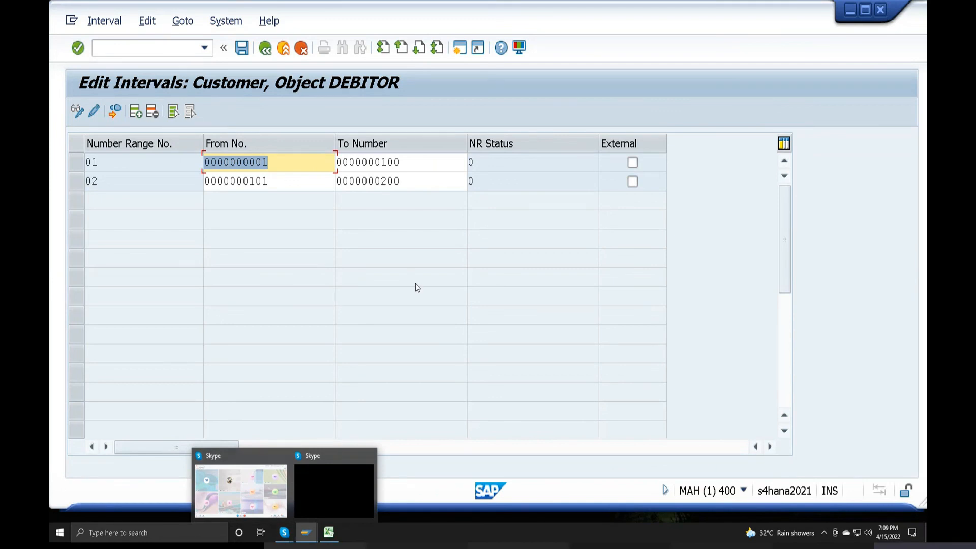
pyautogui.click(862, 75)
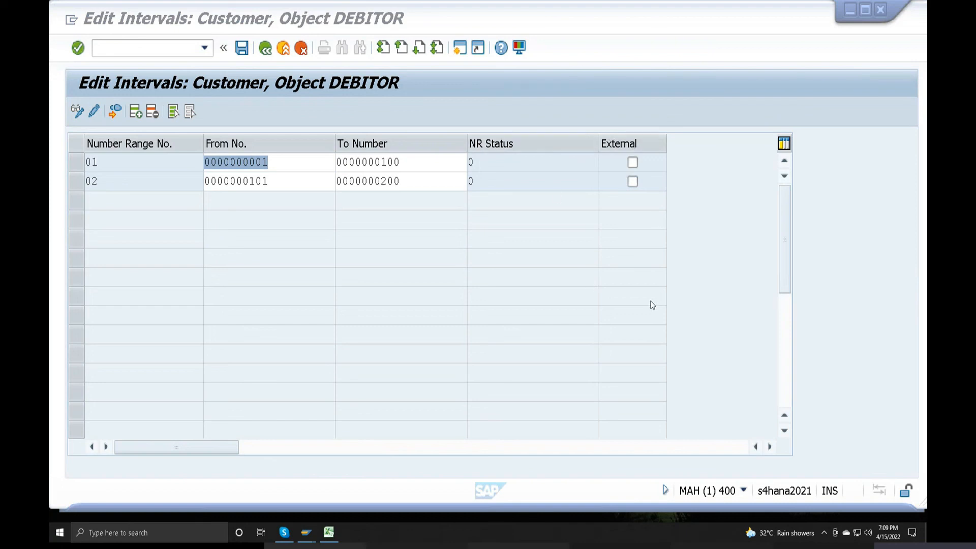
pyautogui.click(297, 181)
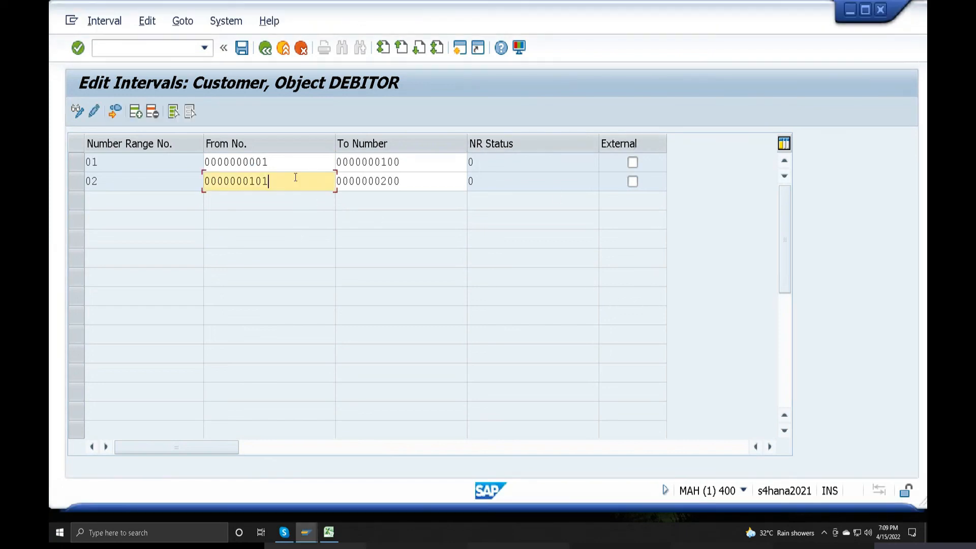
pyautogui.click(281, 162)
pyautogui.click(412, 163)
pyautogui.click(298, 163)
pyautogui.click(432, 162)
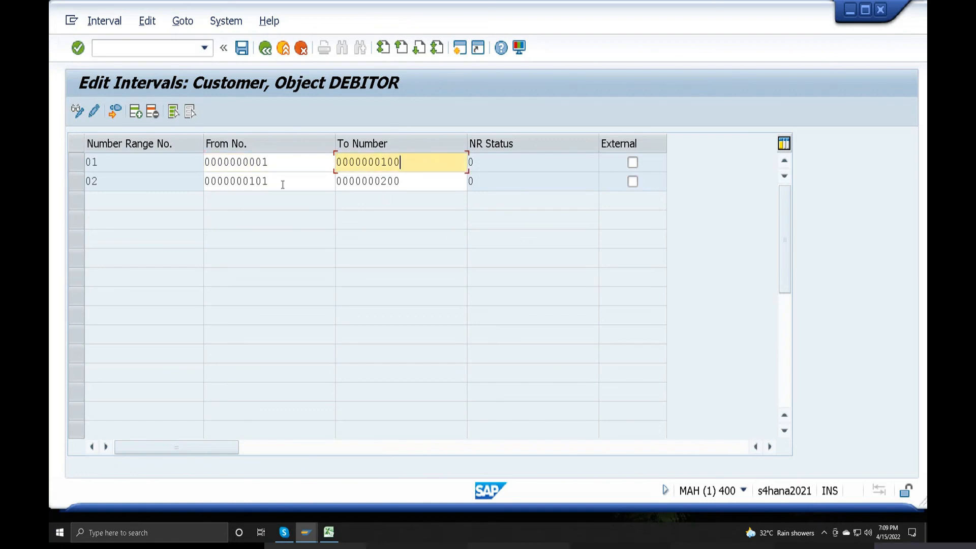
pyautogui.click(275, 162)
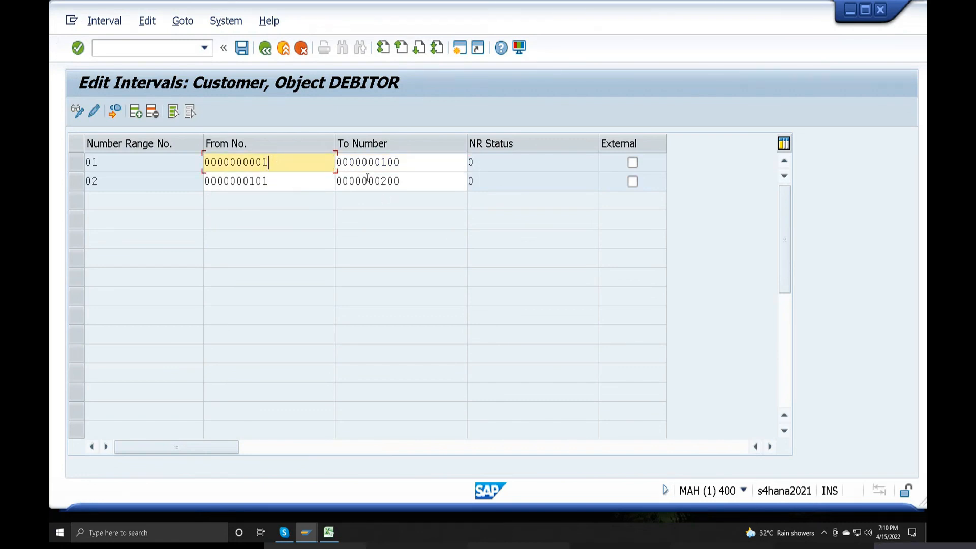
pyautogui.click(407, 161)
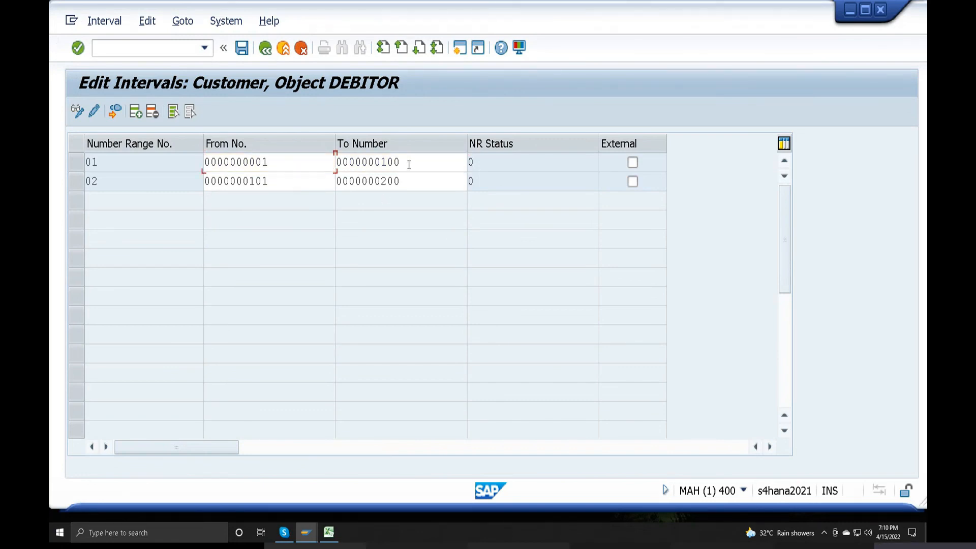
# Step: Try external number assignment for interval 01 and switch it off again
pyautogui.click(633, 163)
pyautogui.click(271, 167)
pyautogui.click(400, 164)
pyautogui.click(290, 164)
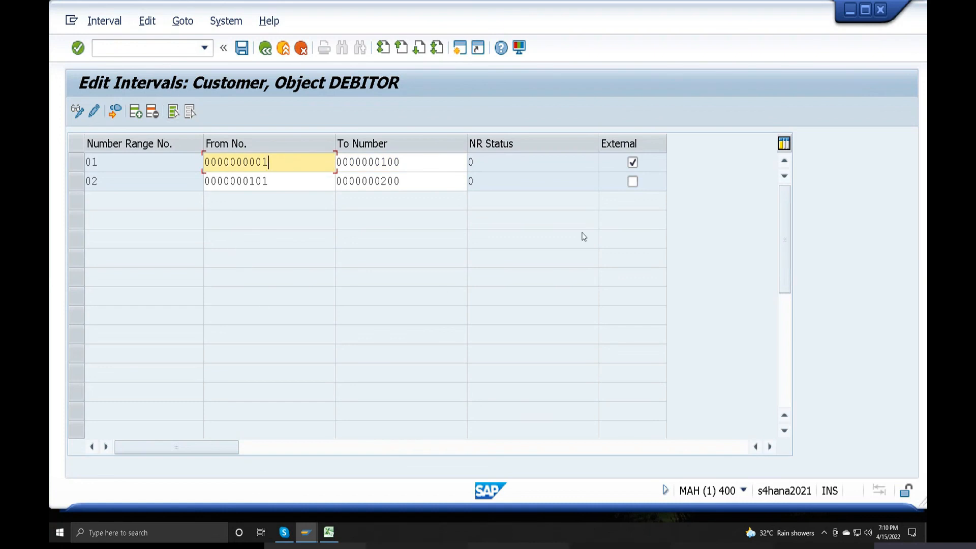
pyautogui.click(632, 163)
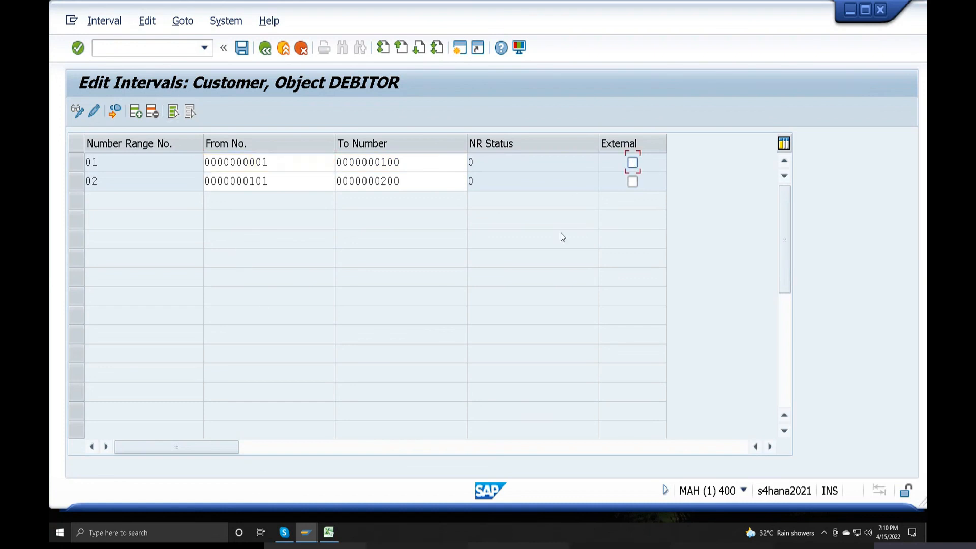